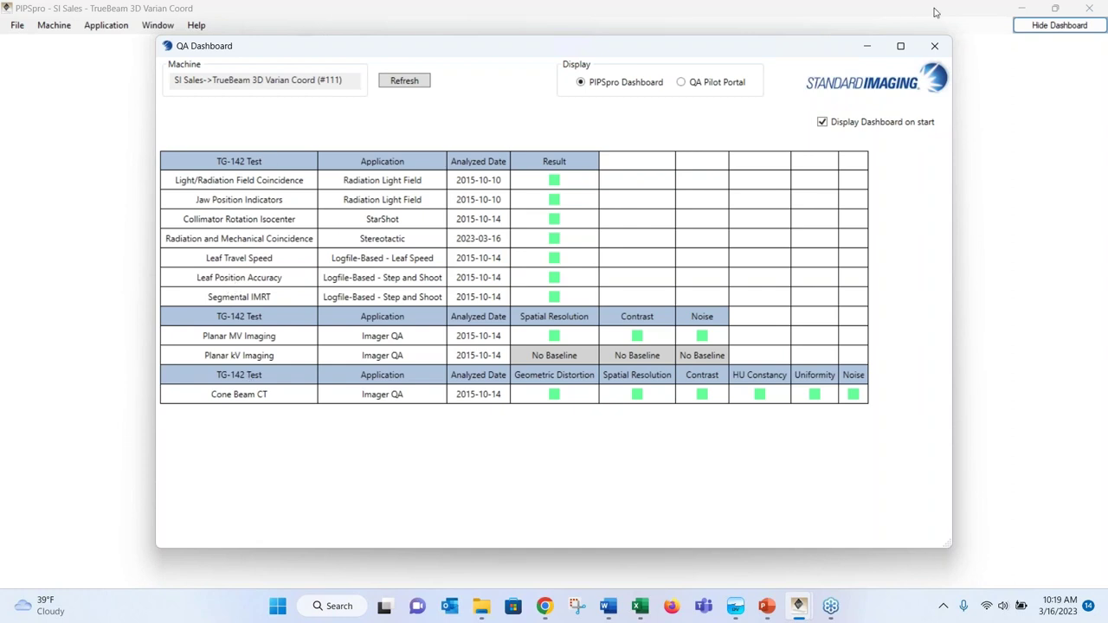
- Hide the QA Dashboard and review the division, department, user, linac, threshold and phantom settings in the System Manager
{"action": "left_click", "coordinate": [1032, 28]}
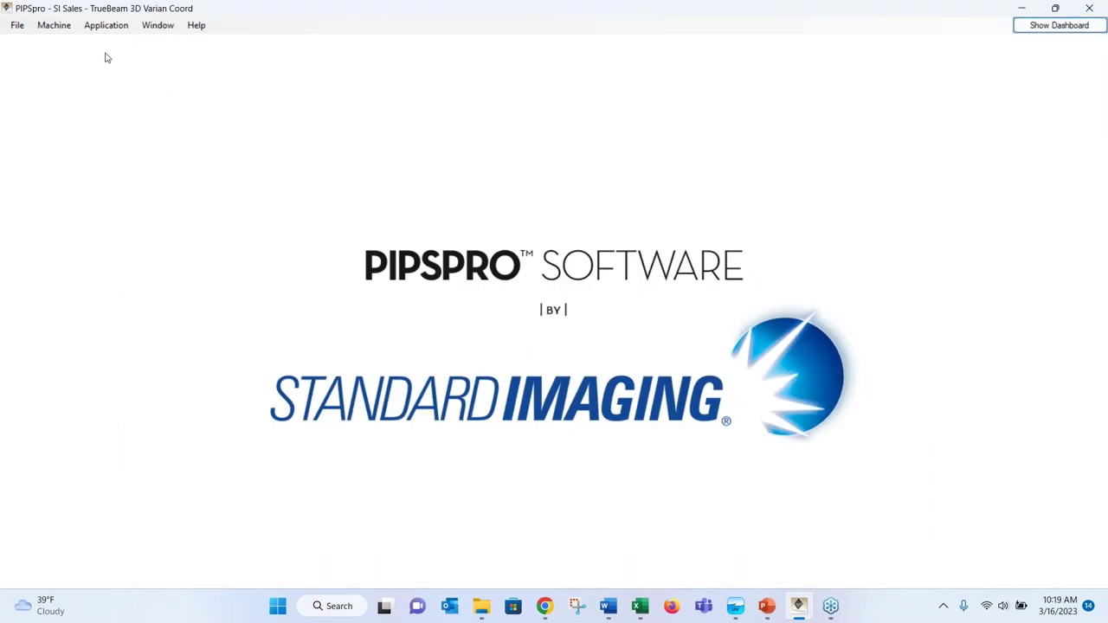
{"action": "left_click", "coordinate": [16, 26]}
{"action": "left_click", "coordinate": [39, 42]}
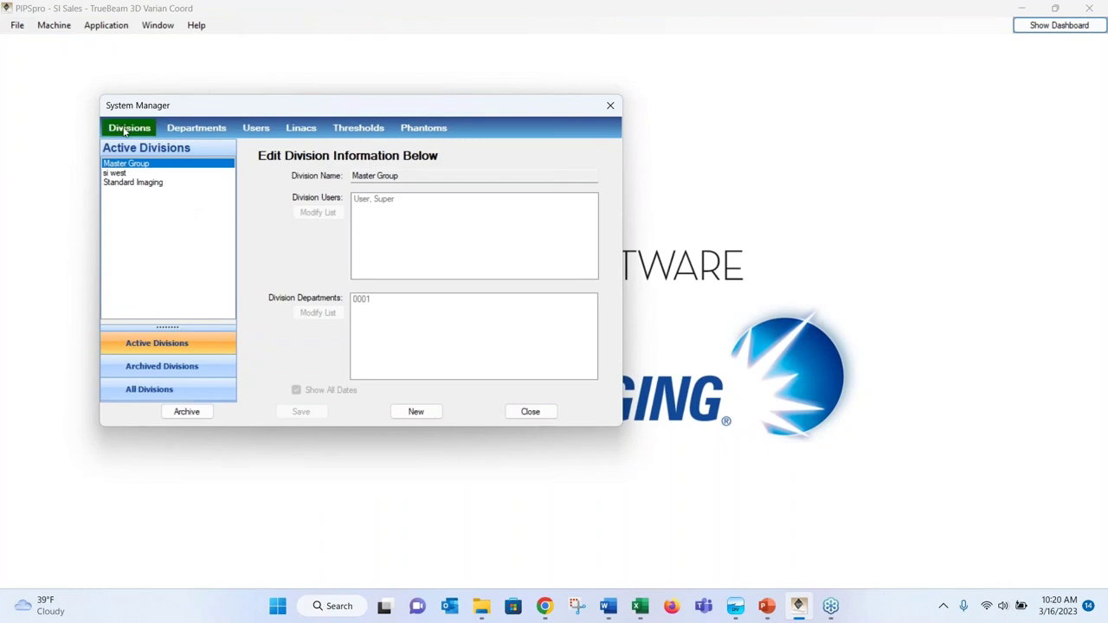
{"action": "left_click", "coordinate": [195, 130]}
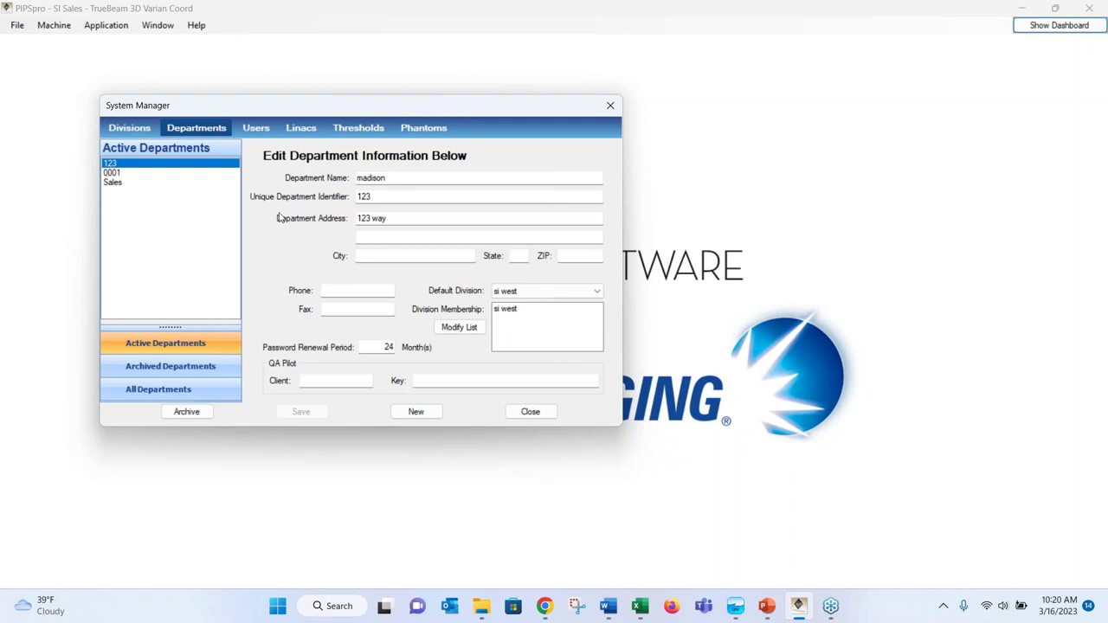
{"action": "left_click", "coordinate": [264, 129]}
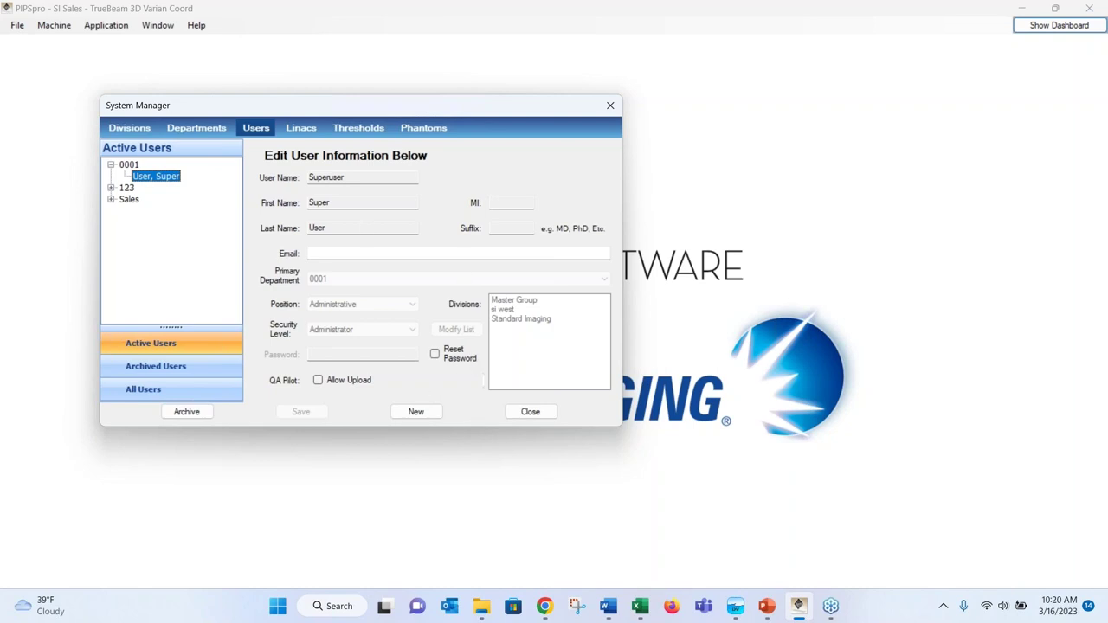
{"action": "left_click", "coordinate": [300, 135]}
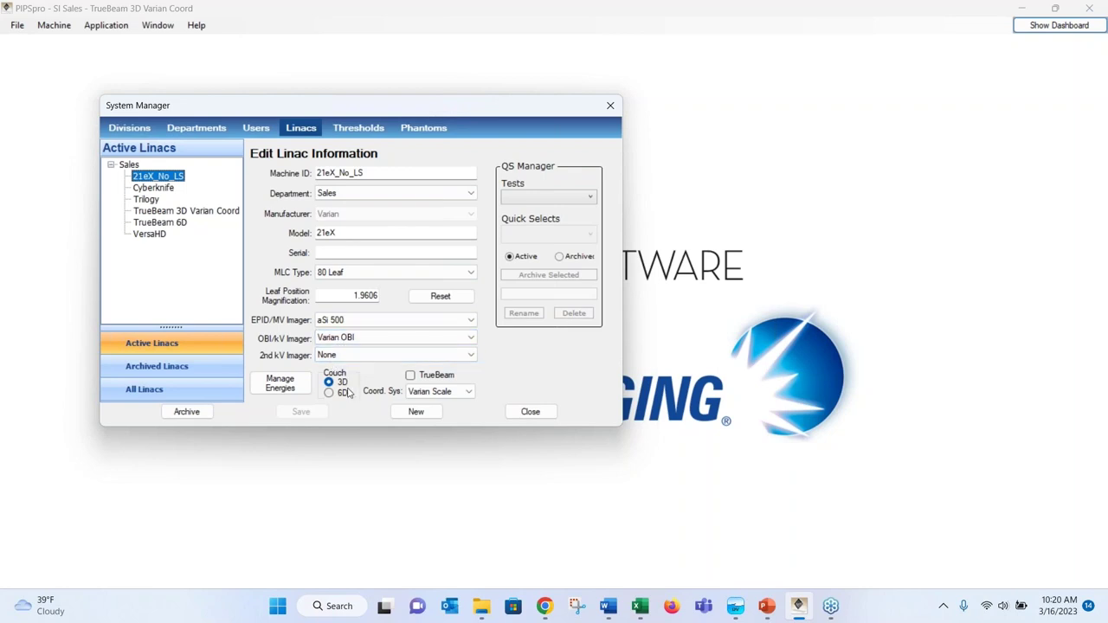
{"action": "left_click", "coordinate": [362, 128]}
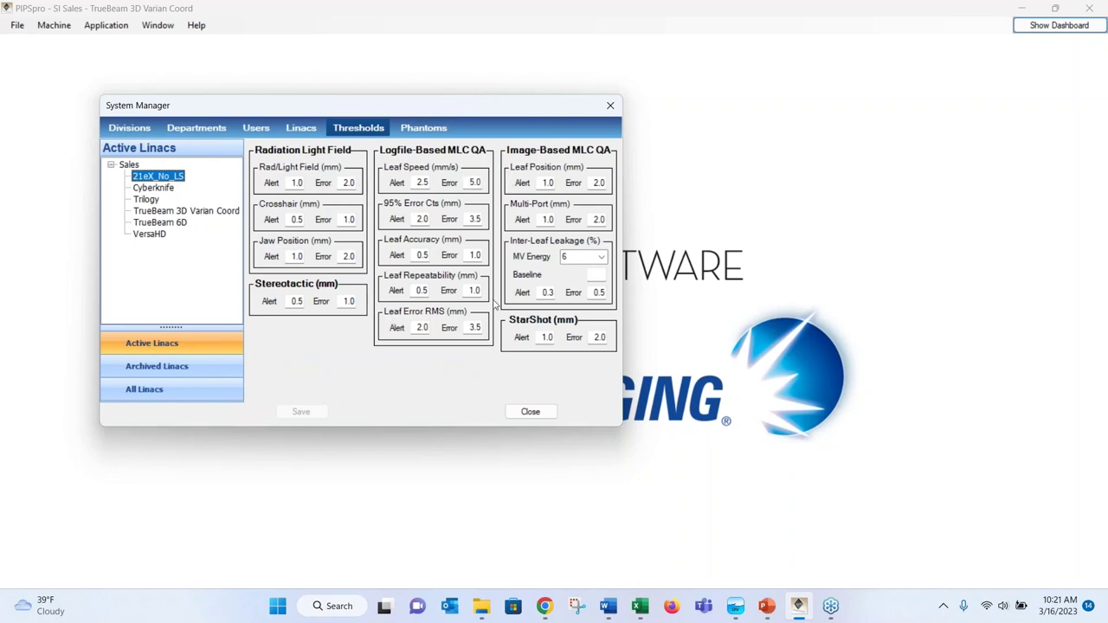
{"action": "left_click", "coordinate": [442, 128]}
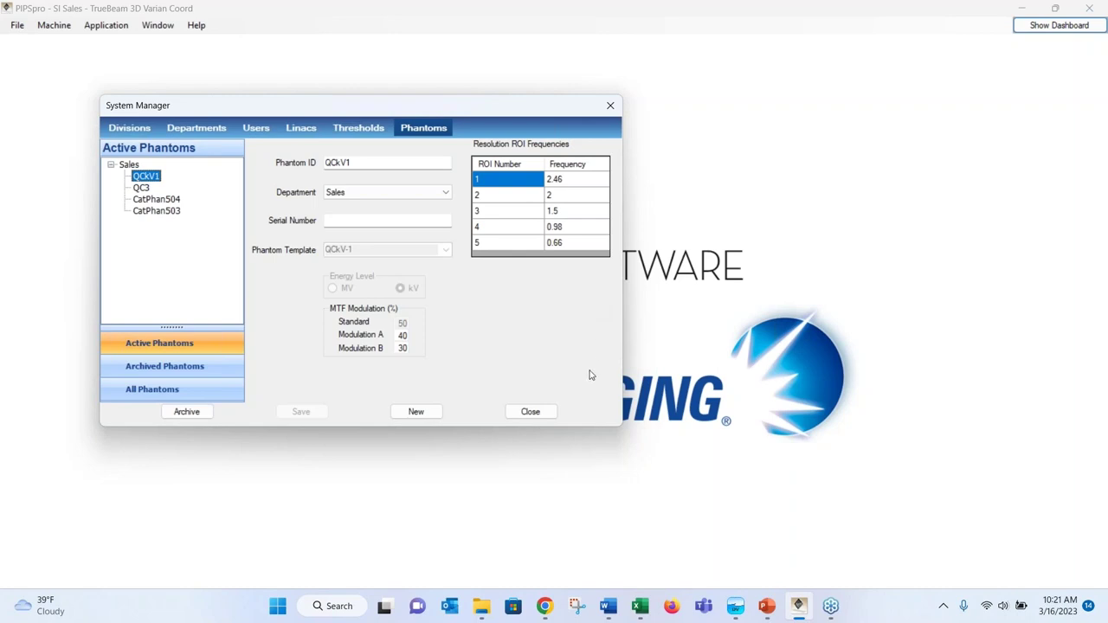
{"action": "left_click", "coordinate": [531, 412]}
- Choose the TrueBeam 3D Varian Coord machine of SI Sales and open the Imager QA application
{"action": "left_click", "coordinate": [54, 25]}
{"action": "mouse_move", "coordinate": [63, 41]}
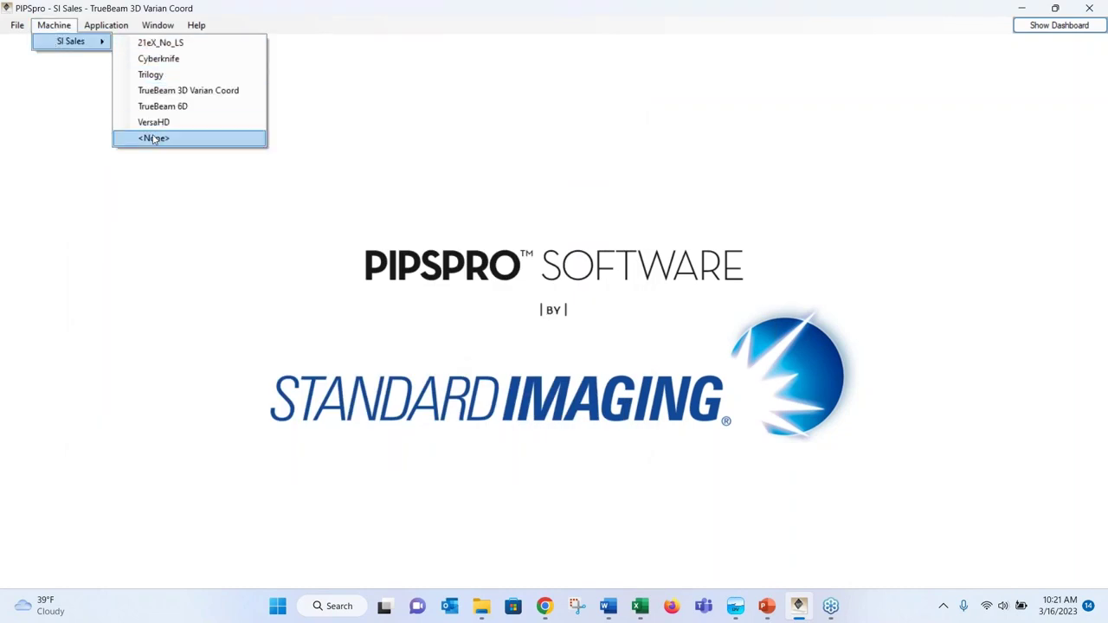
{"action": "left_click", "coordinate": [153, 90]}
{"action": "left_click", "coordinate": [106, 25]}
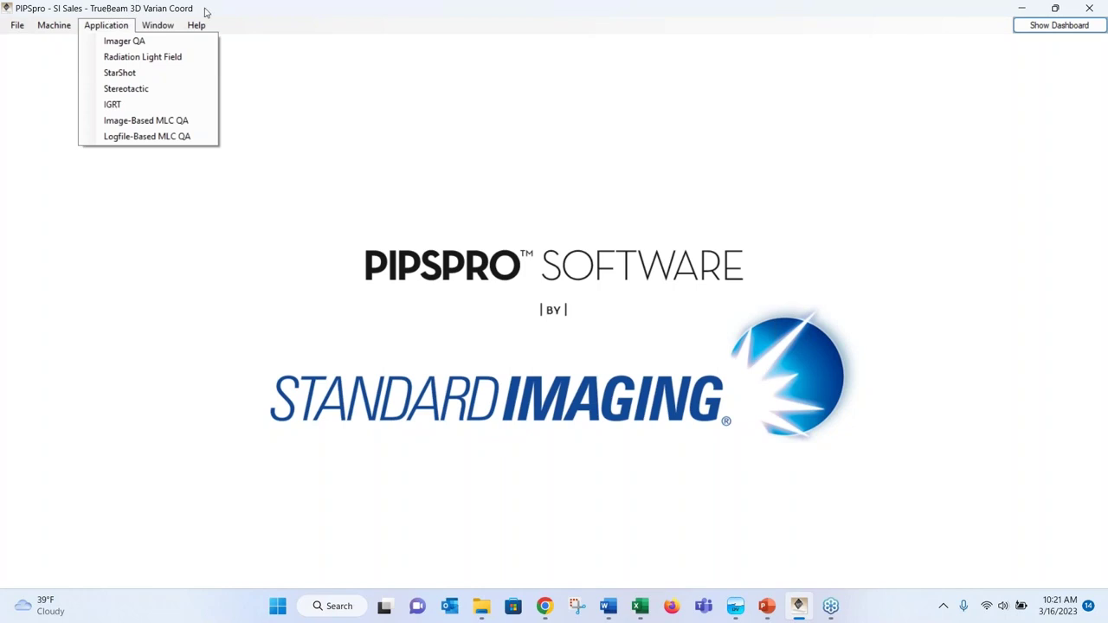
{"action": "left_click", "coordinate": [115, 41]}
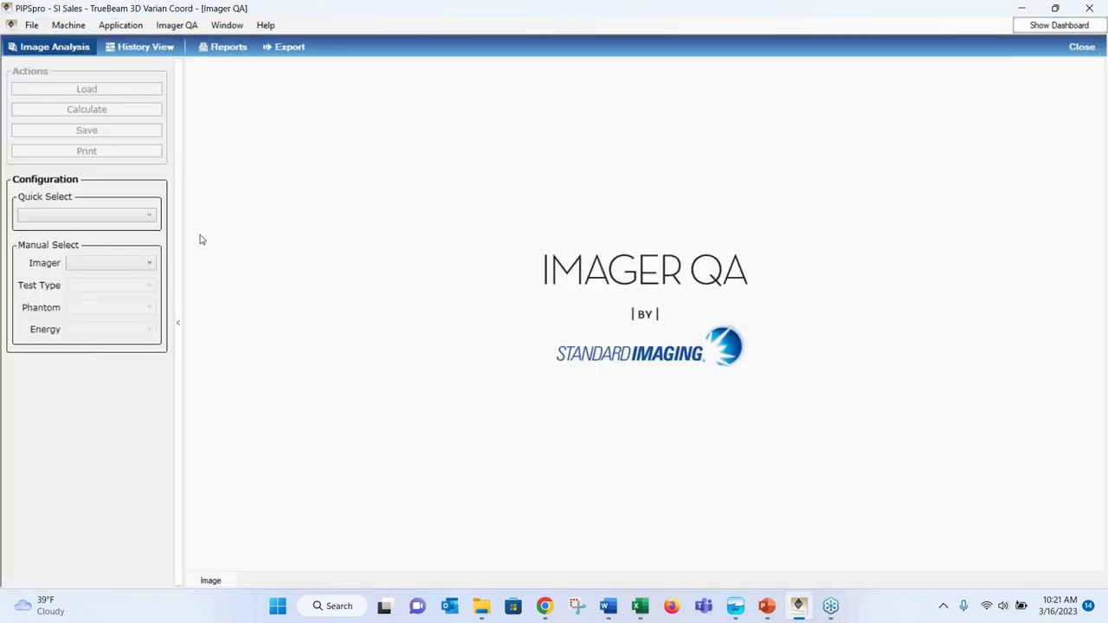
- Configure the image analysis with the TrueBeamCatPhan504 quick select
{"action": "left_click", "coordinate": [109, 216]}
{"action": "left_click", "coordinate": [80, 238]}
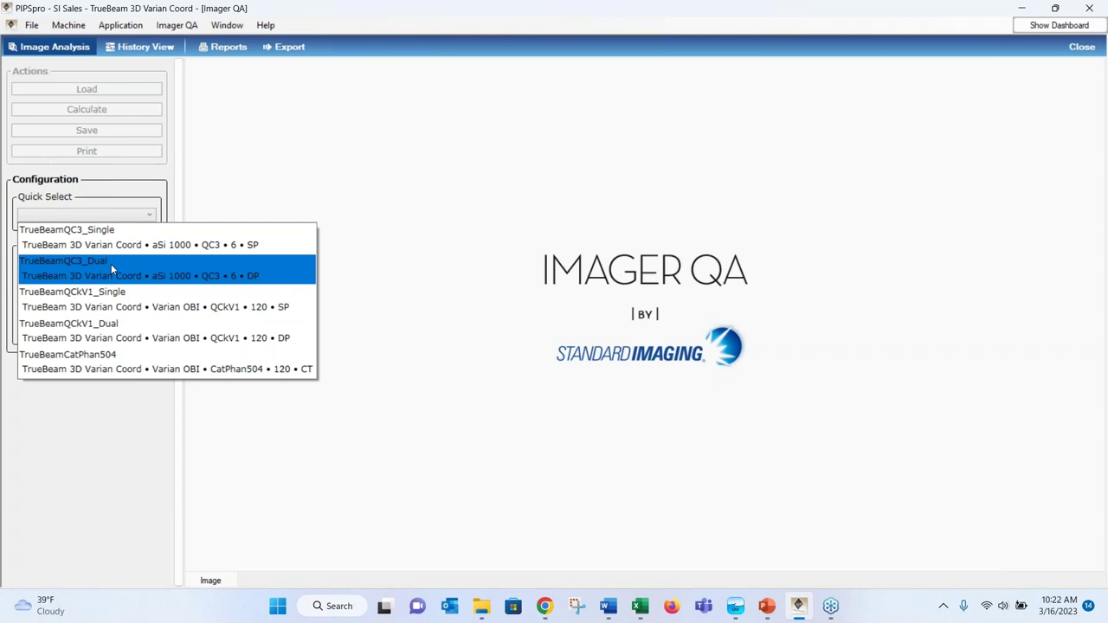
{"action": "left_click", "coordinate": [95, 357]}
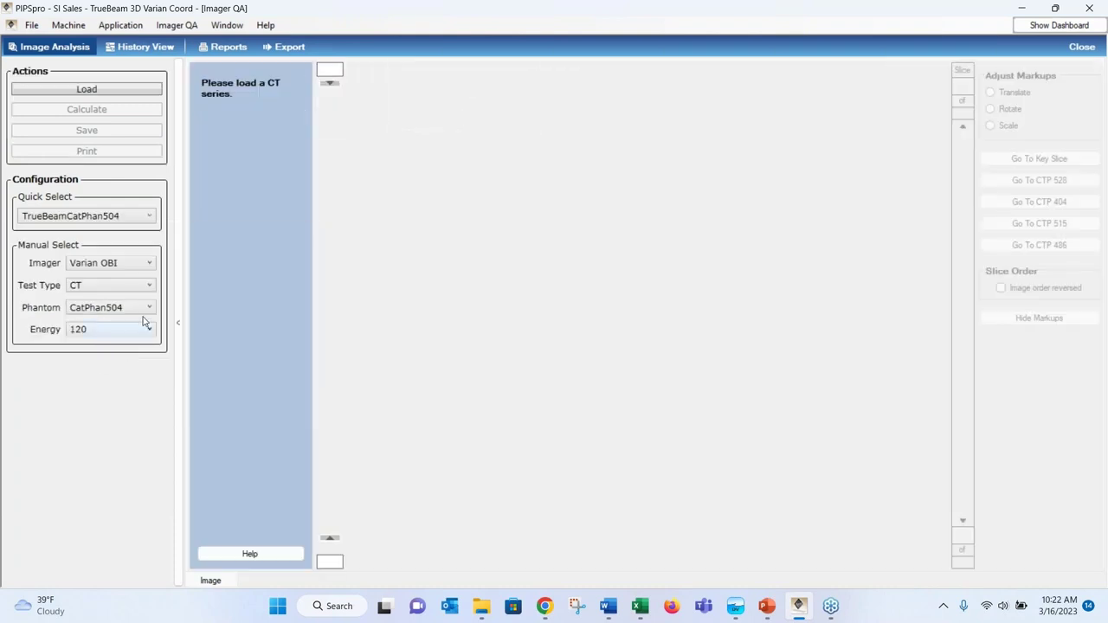
- Load the CT image series from the CBCT Varian 504 demo folder for analysis
{"action": "left_click", "coordinate": [106, 96]}
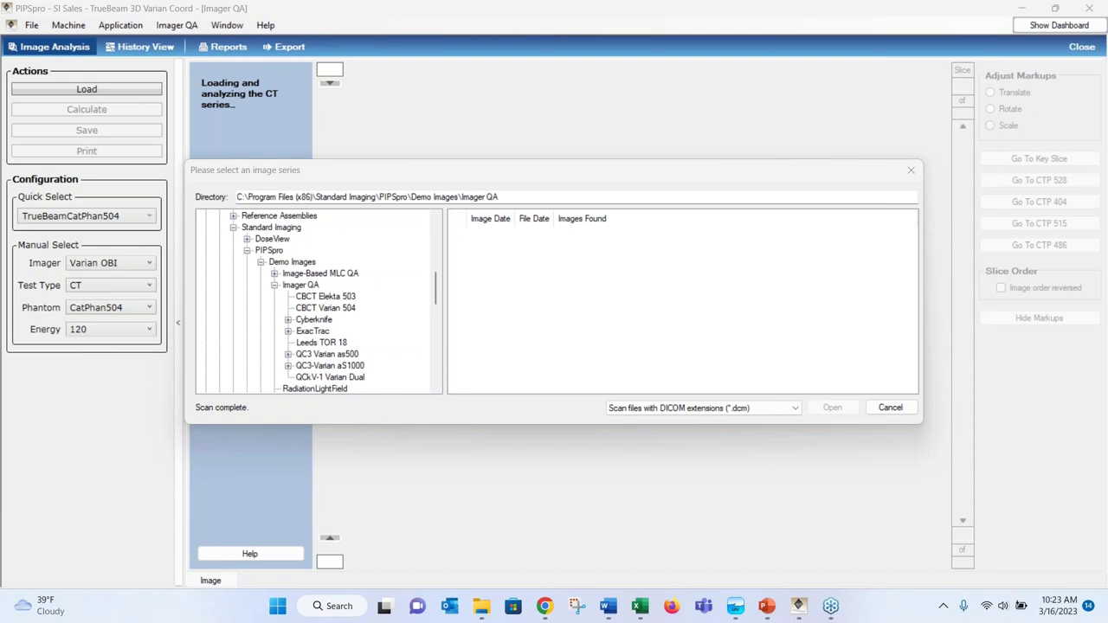
{"action": "left_click", "coordinate": [755, 102]}
{"action": "left_click", "coordinate": [326, 308]}
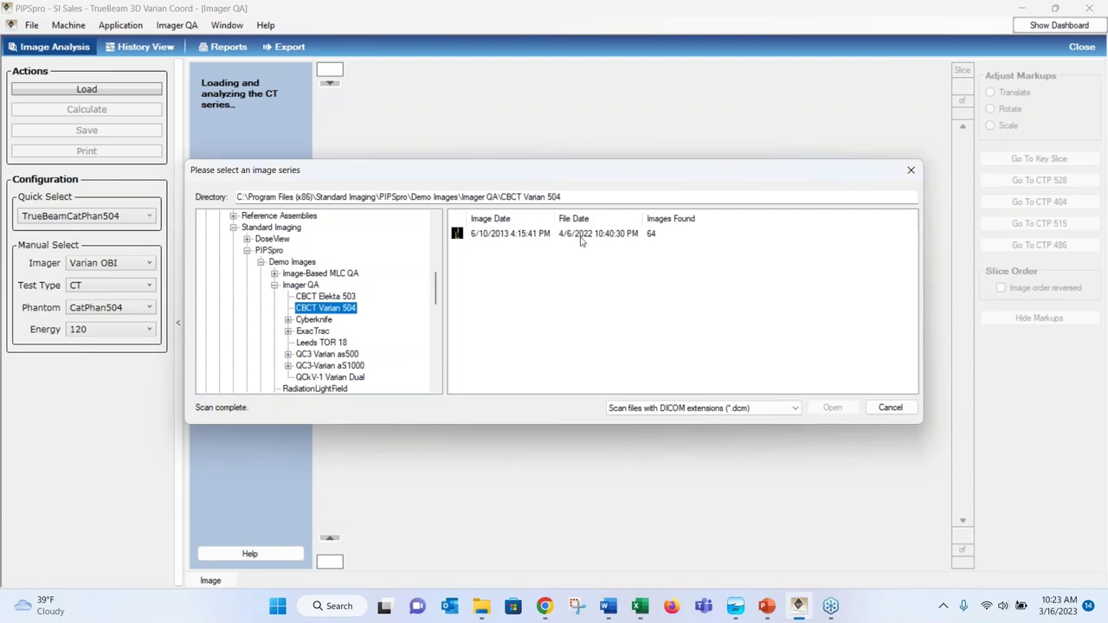
{"action": "left_click", "coordinate": [582, 234]}
{"action": "left_click", "coordinate": [832, 407]}
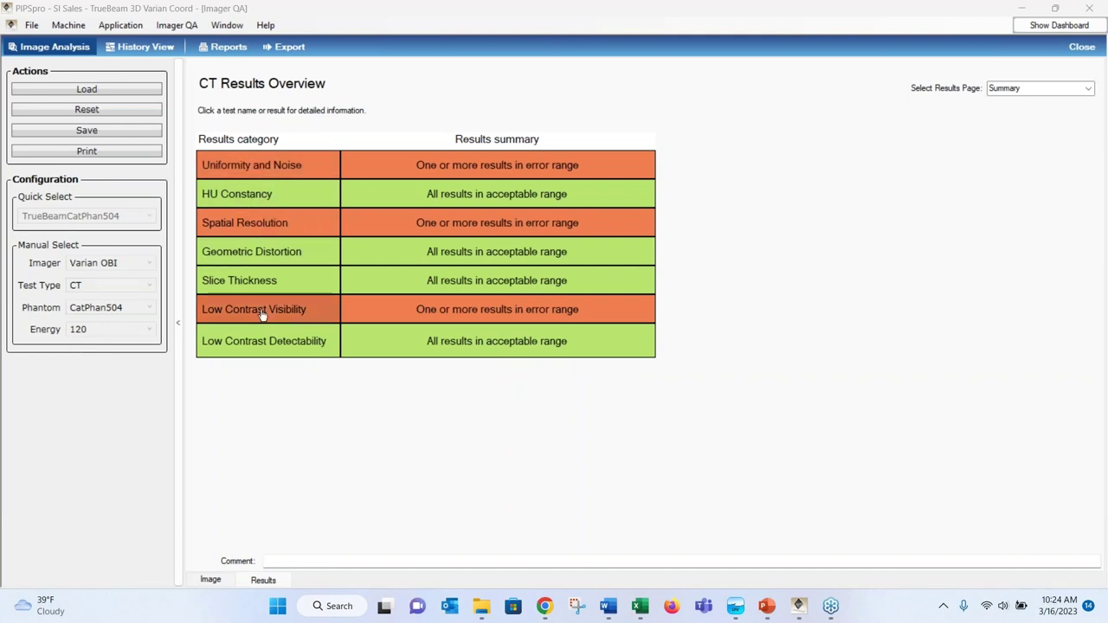
- Review the HU Constancy results of the CT analysis, followed by the Slice Thickness results page
{"action": "left_click", "coordinate": [256, 196]}
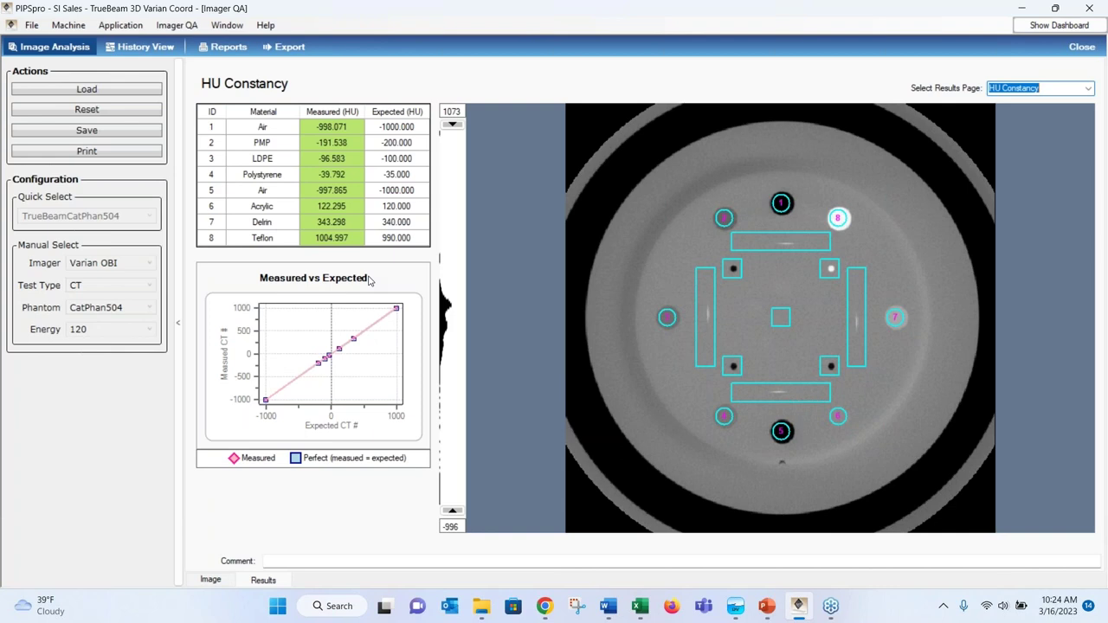
{"action": "left_click", "coordinate": [1052, 88]}
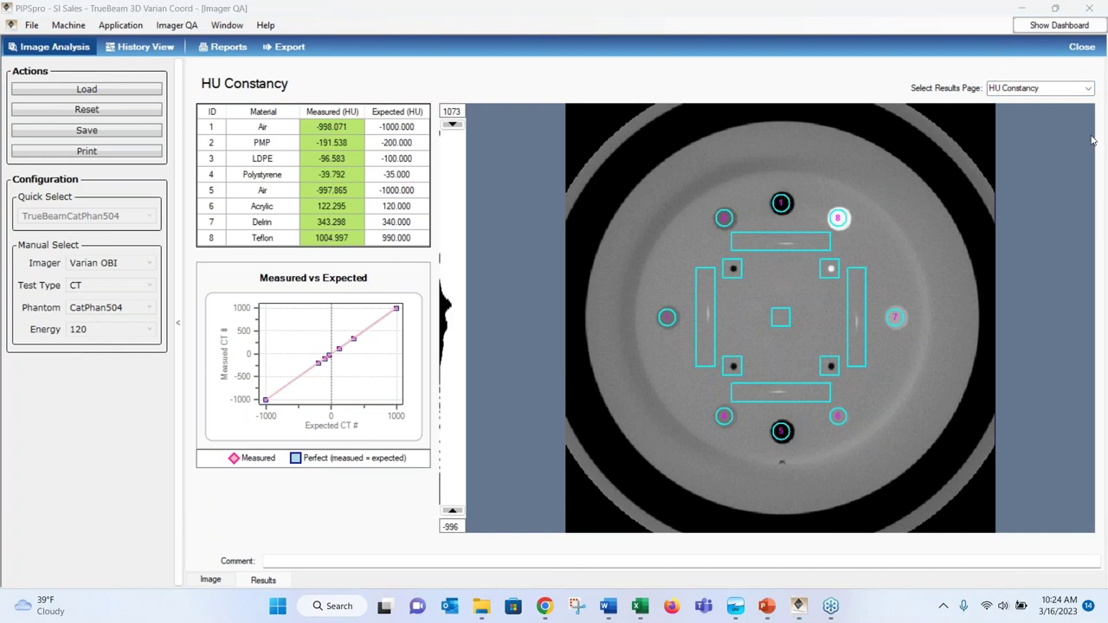
{"action": "left_click", "coordinate": [1088, 89]}
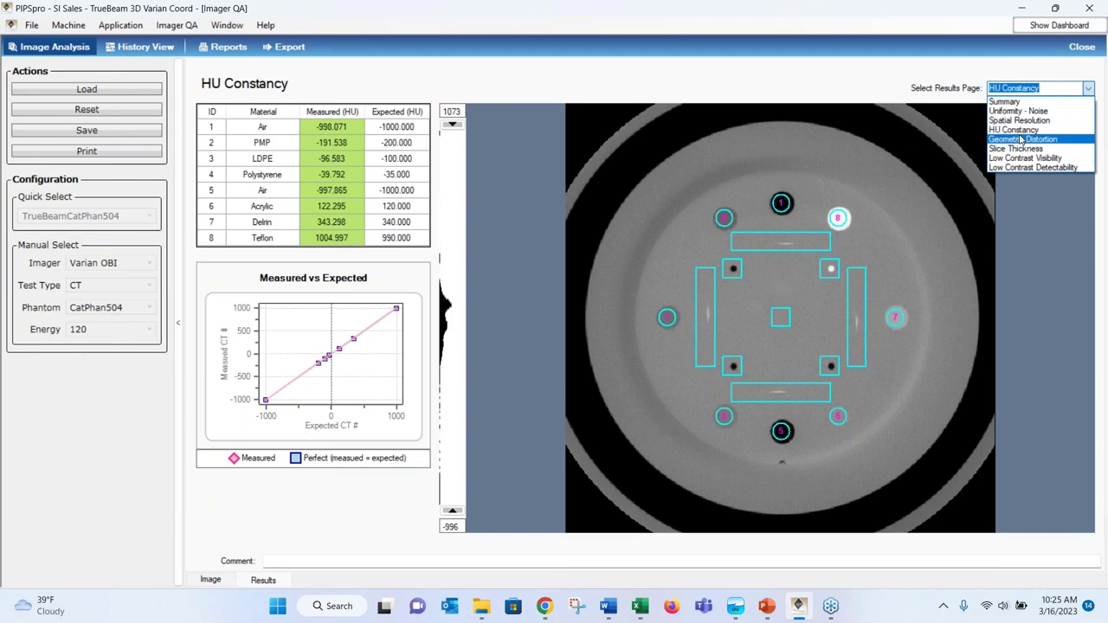
{"action": "left_click", "coordinate": [1017, 149]}
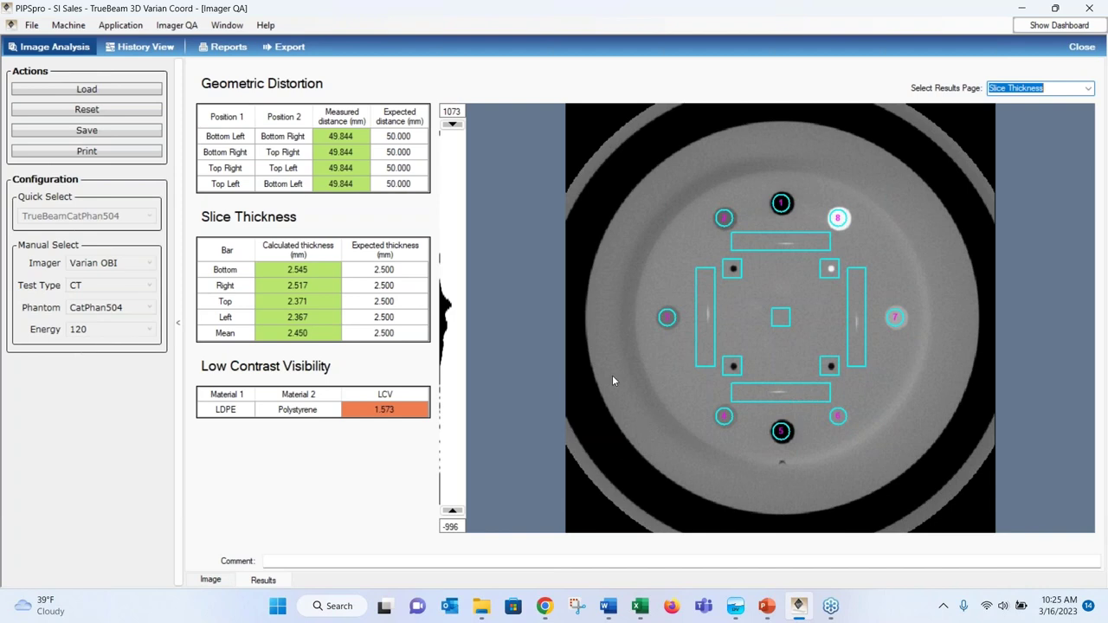
- Close Imager QA without saving the calculated results and open the Stereotactic application
{"action": "left_click", "coordinate": [1081, 48]}
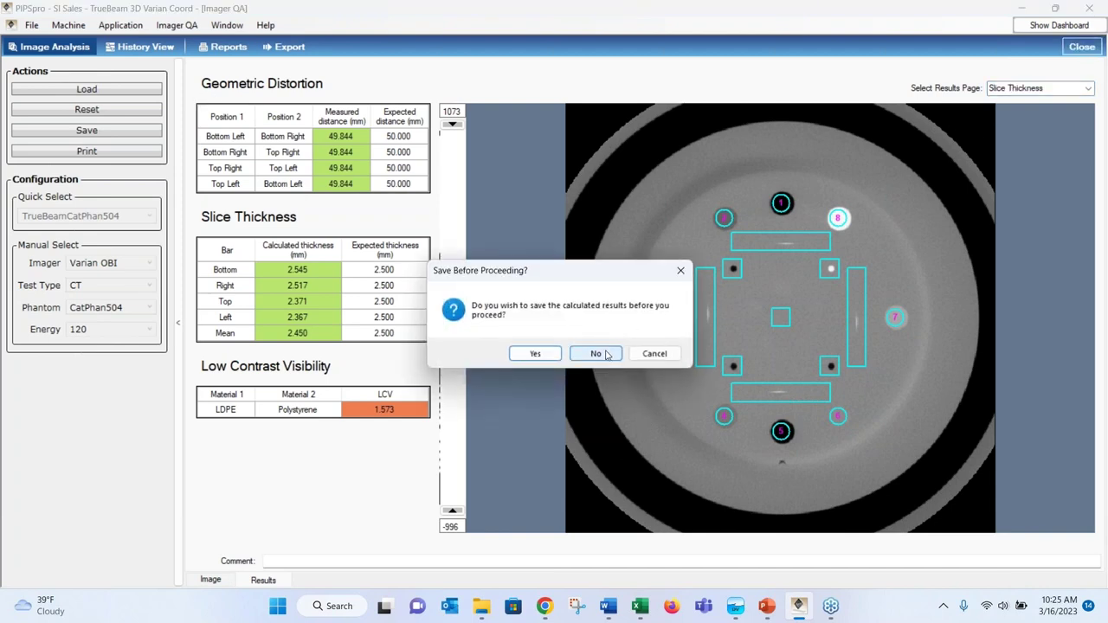
{"action": "left_click", "coordinate": [606, 353]}
{"action": "left_click", "coordinate": [106, 25]}
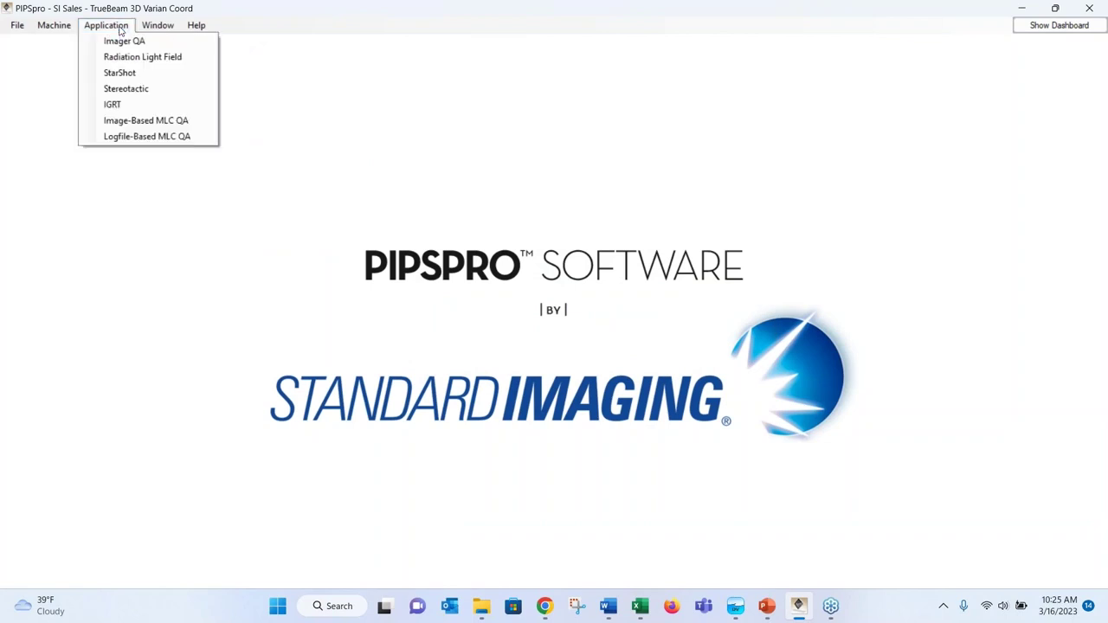
{"action": "left_click", "coordinate": [130, 93]}
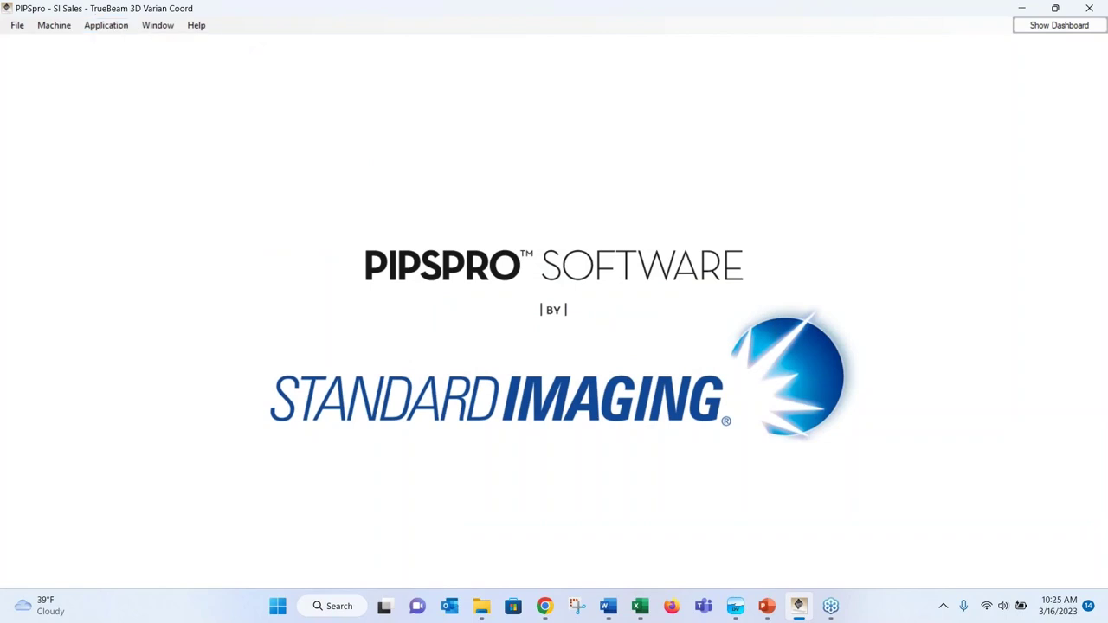
- Load all the DICOM images from the SRS Cone AutoLoad folder for stereotactic analysis
{"action": "left_click", "coordinate": [116, 90]}
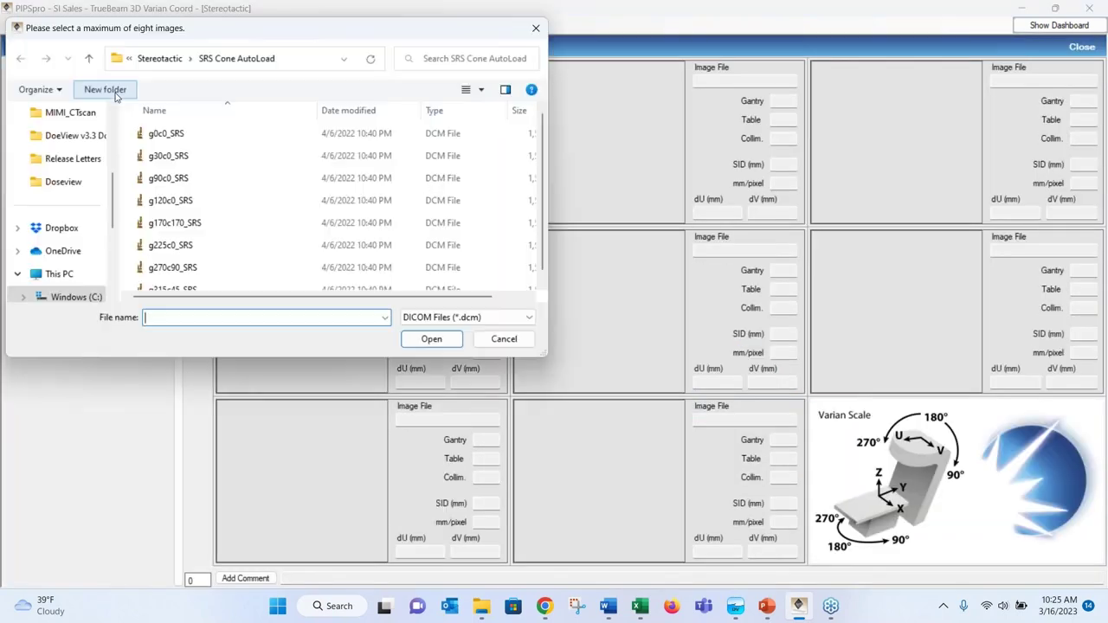
{"action": "left_click", "coordinate": [158, 135]}
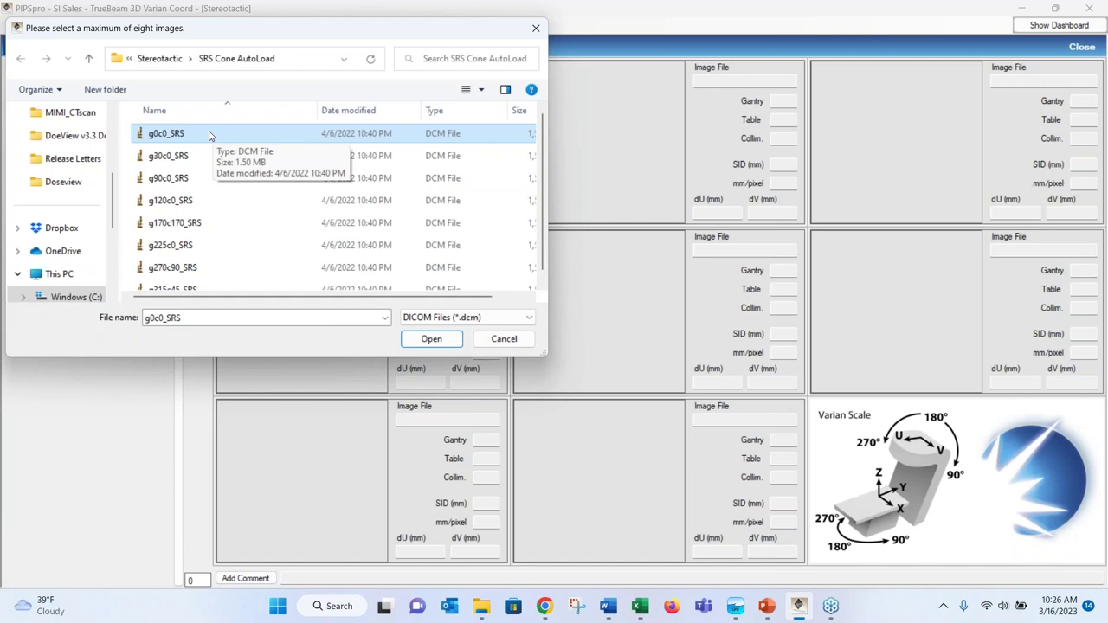
{"action": "key", "text": "ctrl+a"}
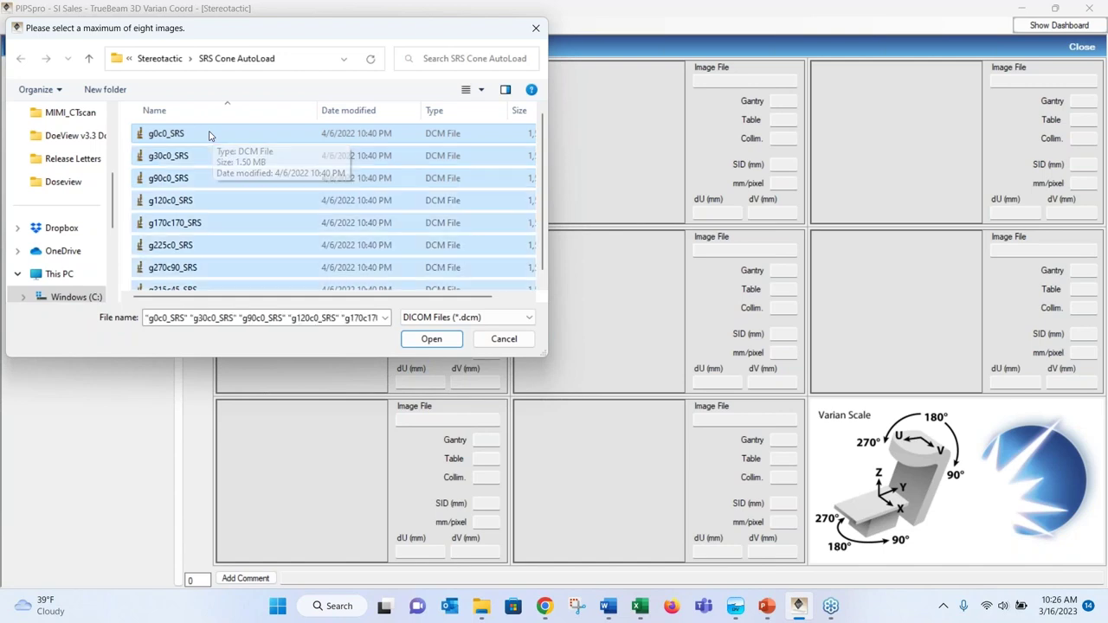
{"action": "left_click", "coordinate": [419, 339]}
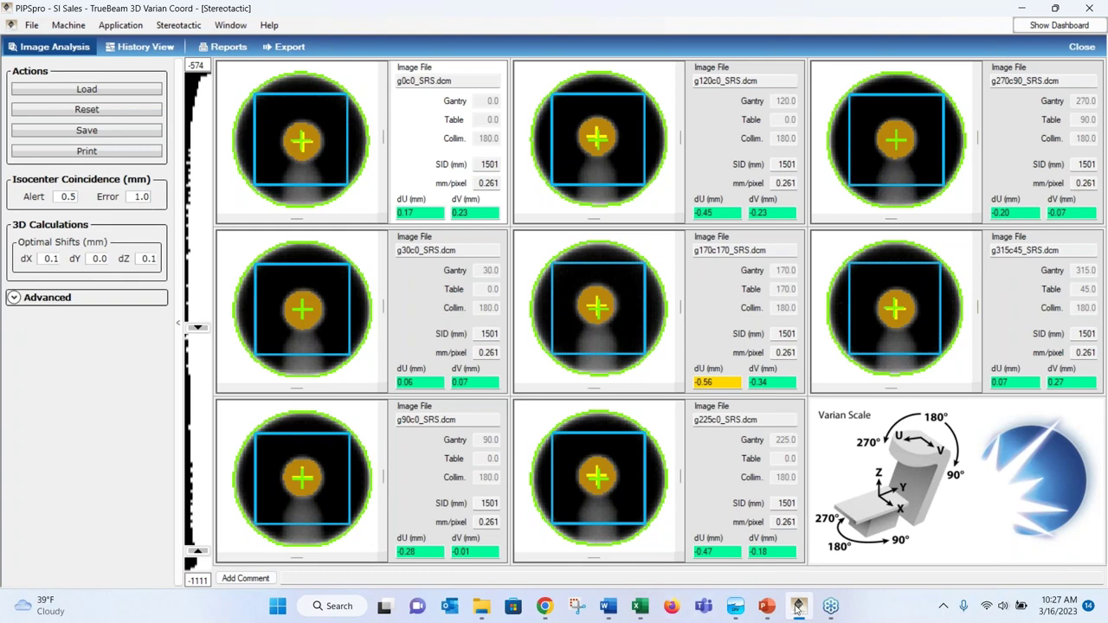
- Switch to PowerPoint, start the slide show from the current slide and advance to the QA Fusion Connectivity slide
{"action": "left_click", "coordinate": [765, 606]}
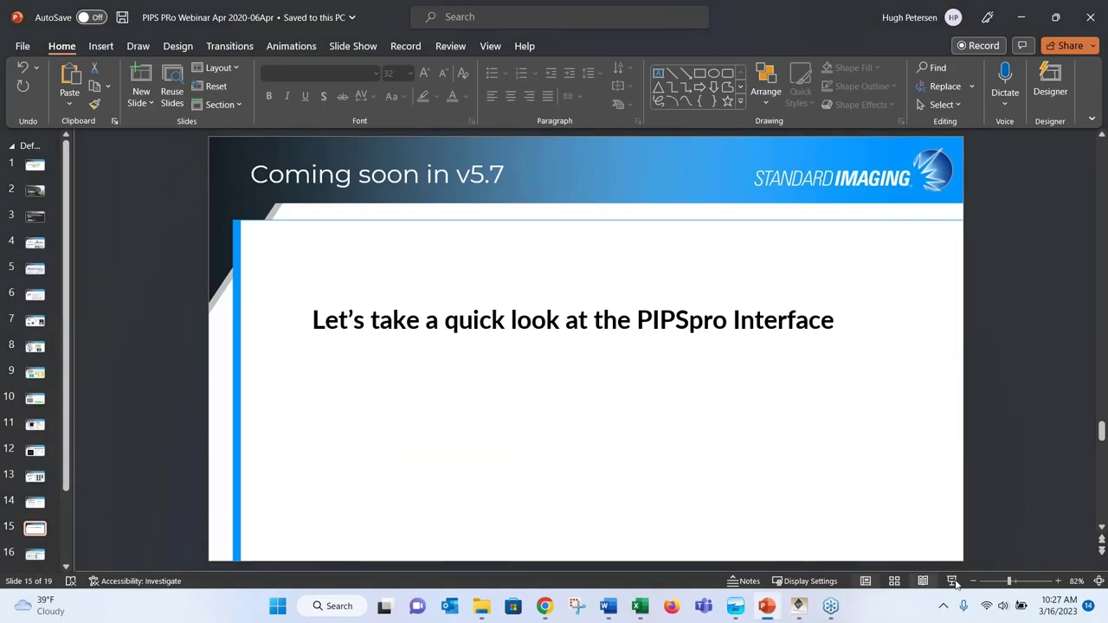
{"action": "left_click", "coordinate": [950, 584]}
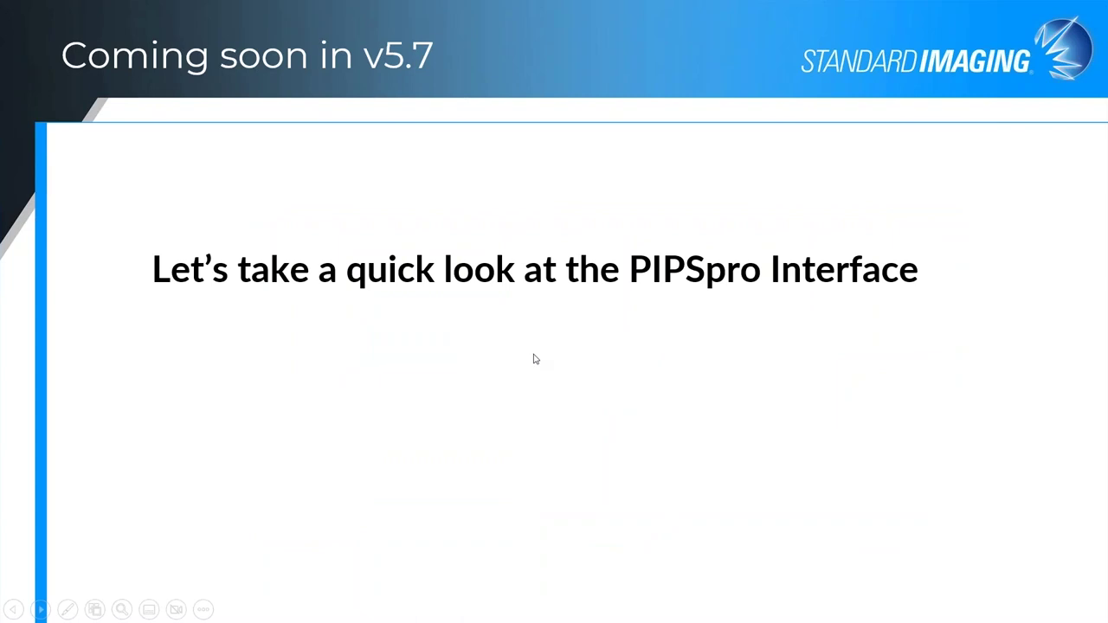
{"action": "left_click", "coordinate": [586, 368]}
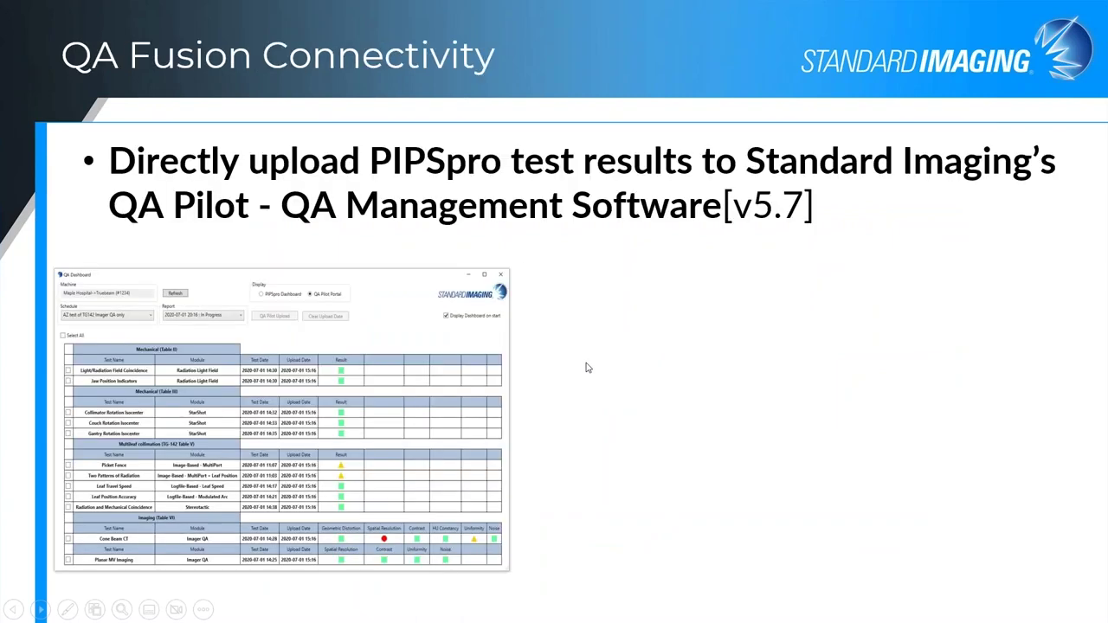